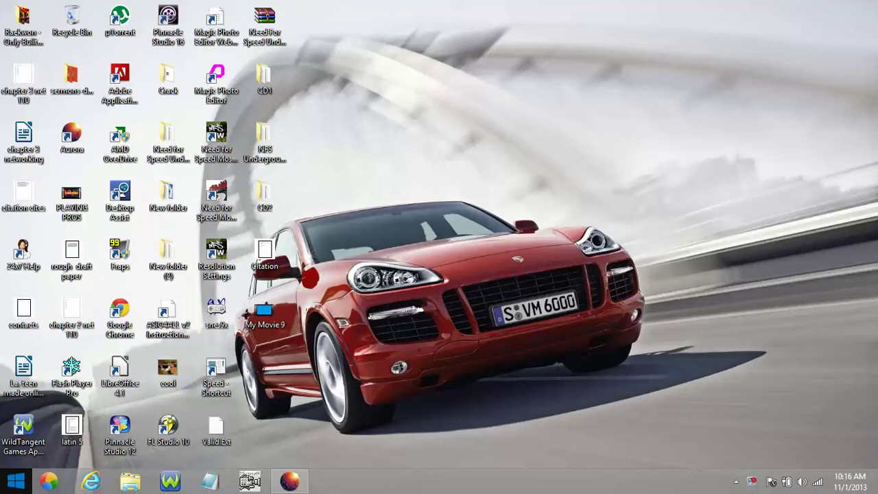
Switch from the desktop to the Start screen using the taskbar Start button
click(16, 480)
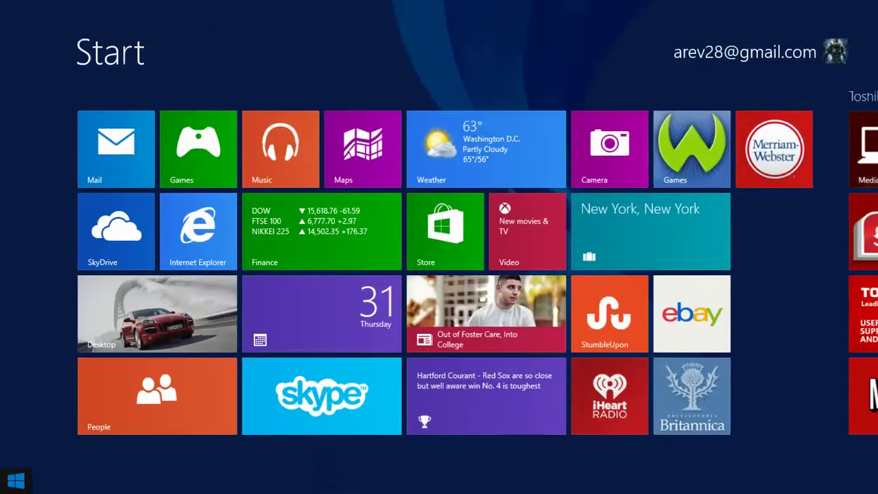
click(17, 480)
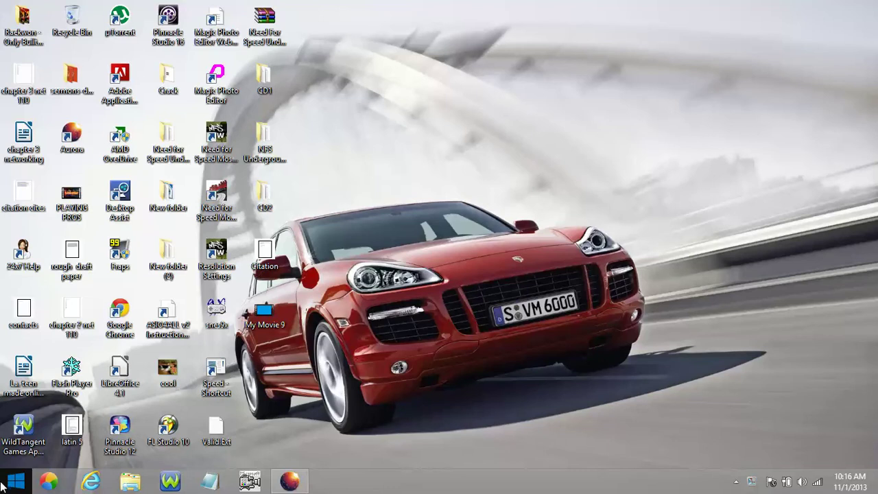
click(6, 485)
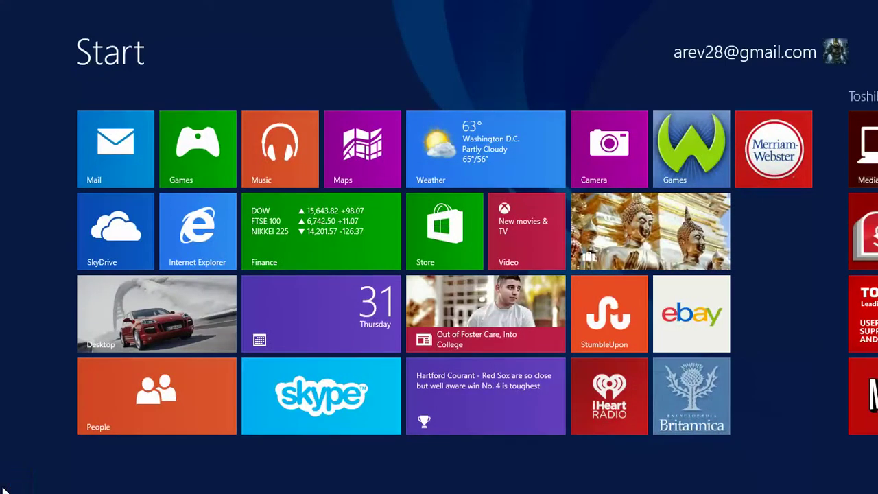
click(5, 485)
click(6, 485)
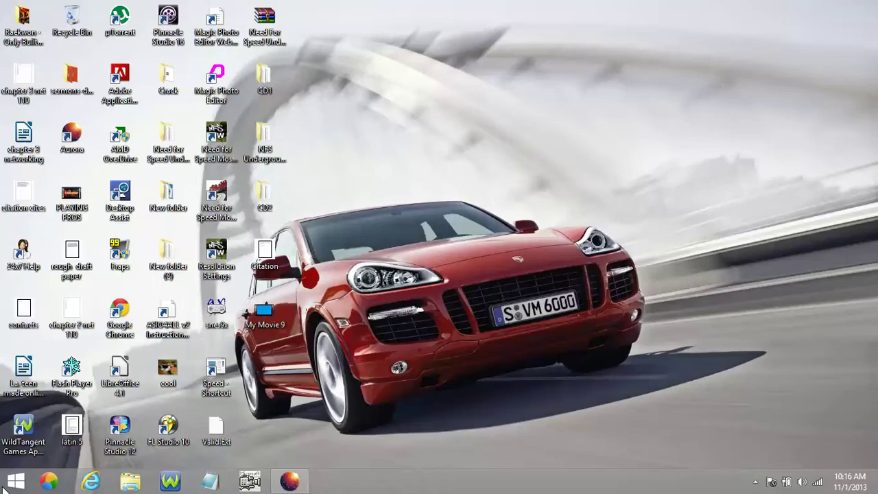
click(5, 485)
click(6, 486)
click(5, 485)
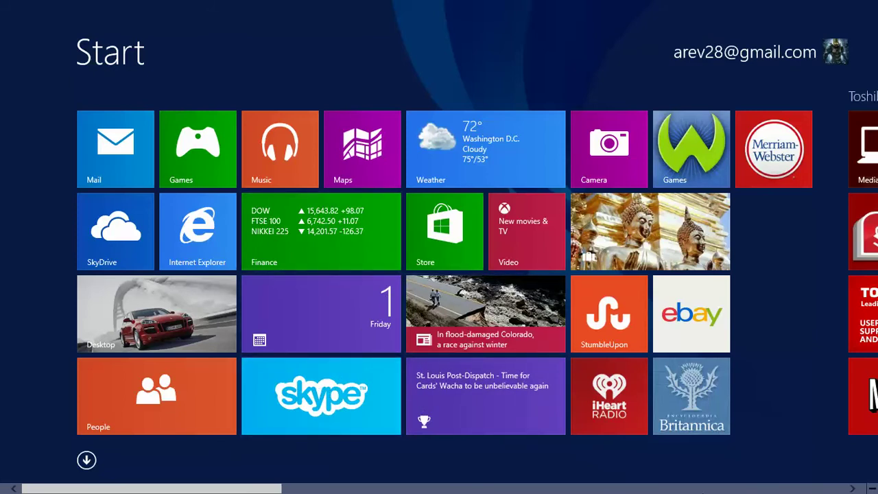
scroll(593, 264, down, 5)
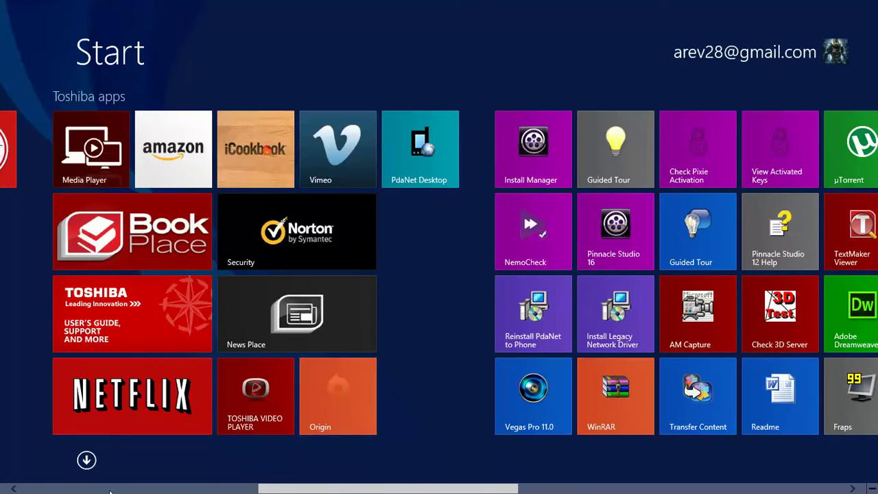
mouse_move(15, 482)
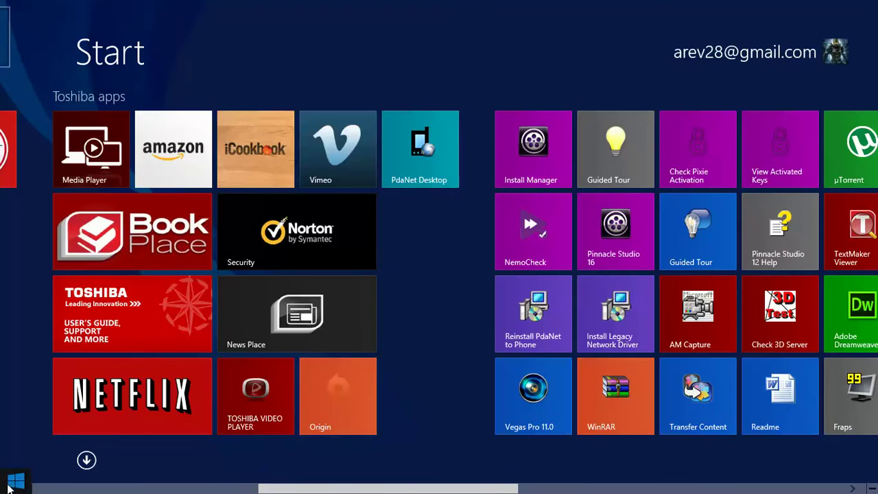
scroll(439, 247, up, 5)
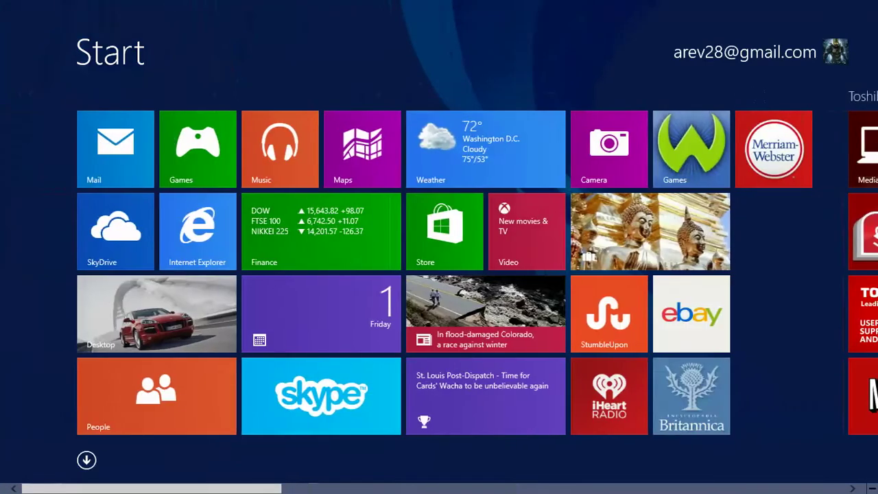
scroll(439, 247, down, 5)
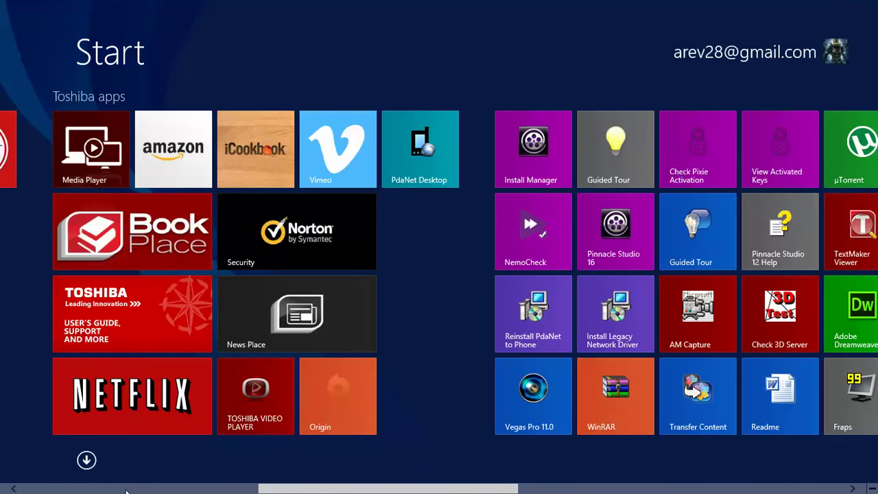
drag(387, 488, 93, 488)
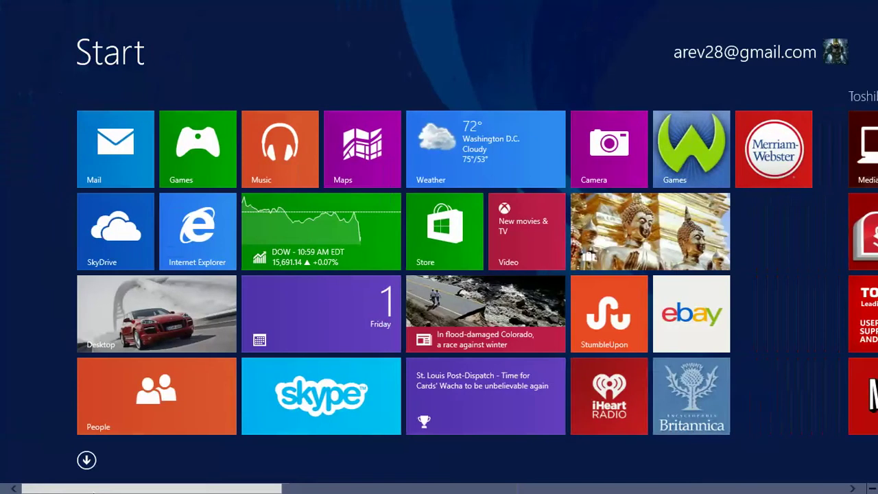
Open the Apps view with all installed apps listed alphabetically
click(87, 460)
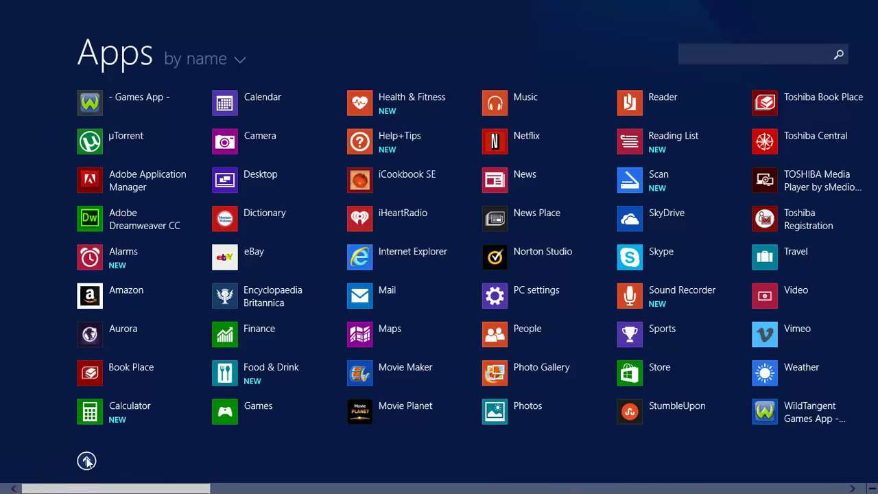
Return from the Apps list to the Start tiles and drag the People tile to a new spot
click(86, 461)
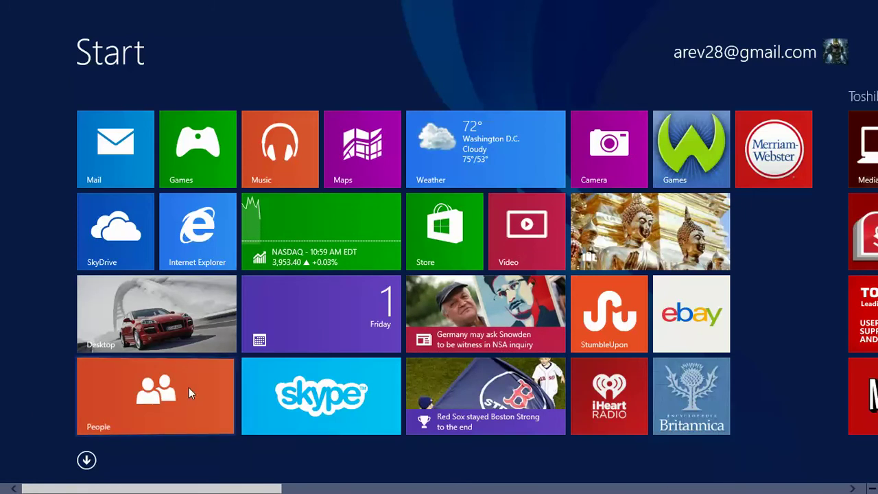
drag(189, 387, 349, 288)
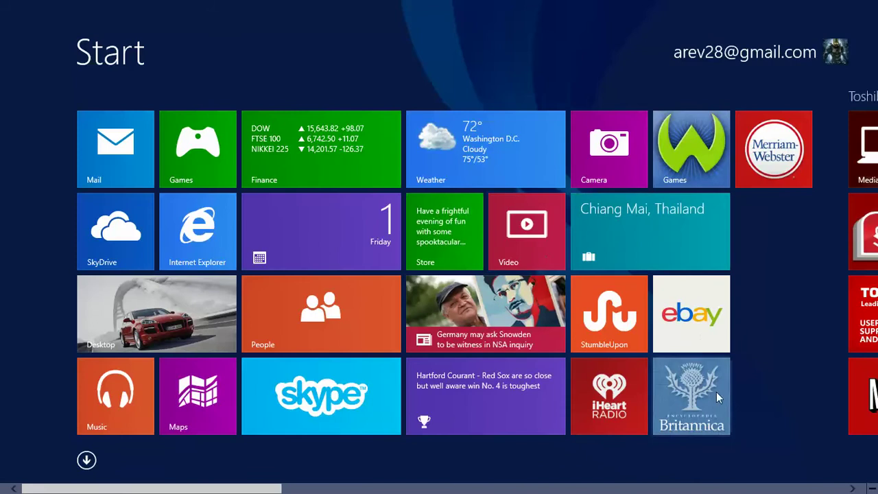
scroll(421, 229, down, 5)
scroll(421, 228, down, 4)
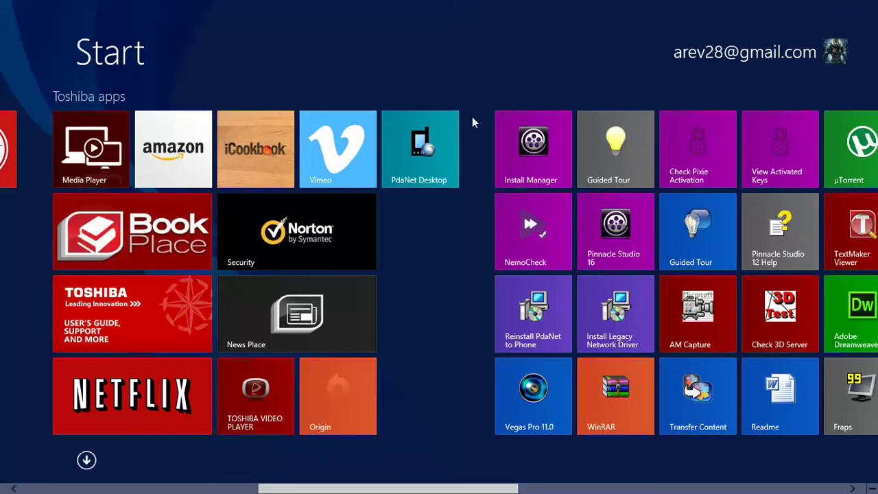
Toggle the Start screen Customize bar, then go to the desktop via the top-left corner
click(670, 490)
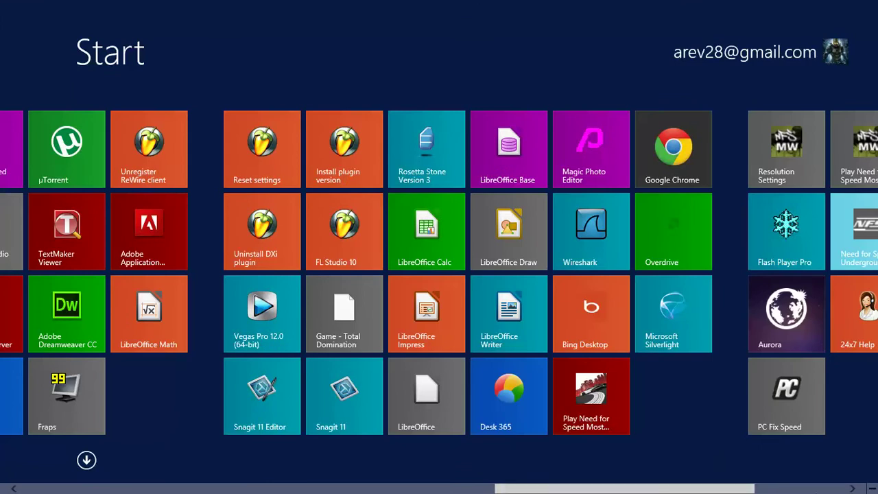
scroll(439, 274, down, 3)
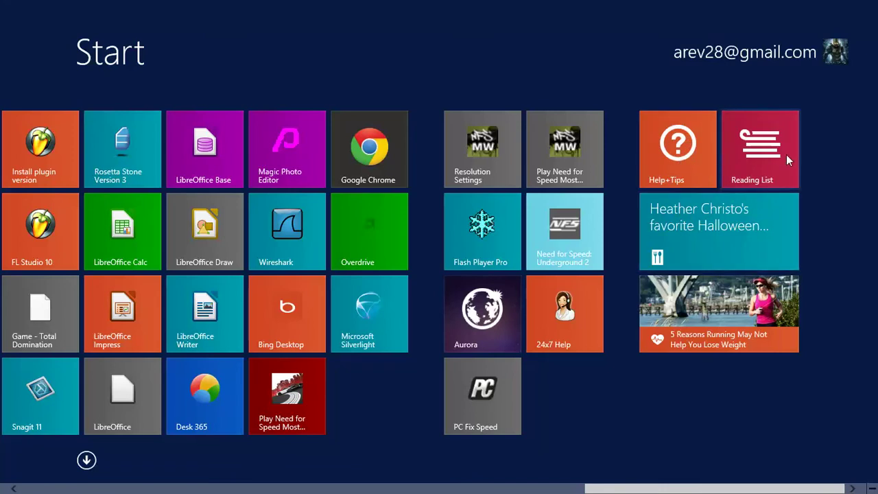
right_click(437, 33)
click(521, 87)
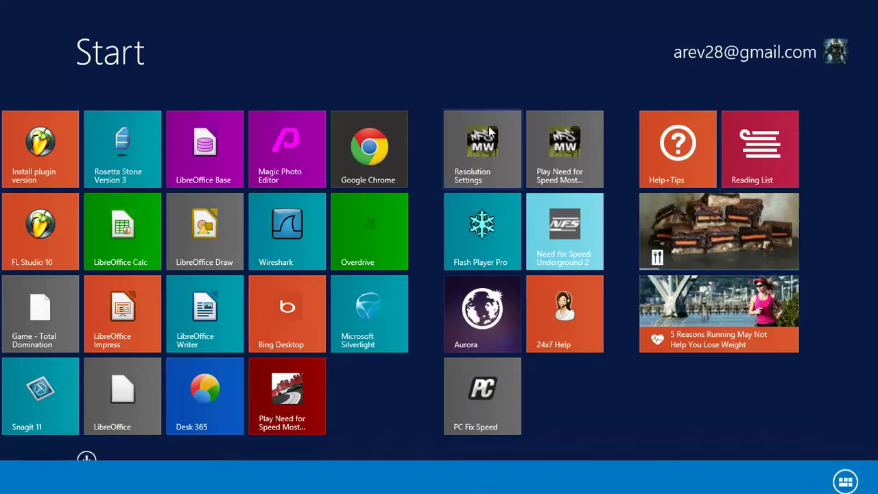
right_click(521, 88)
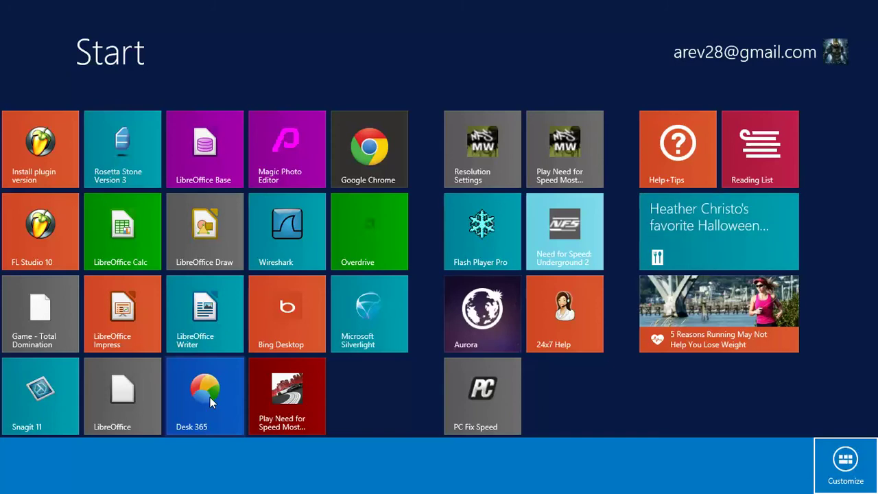
mouse_move(1, 2)
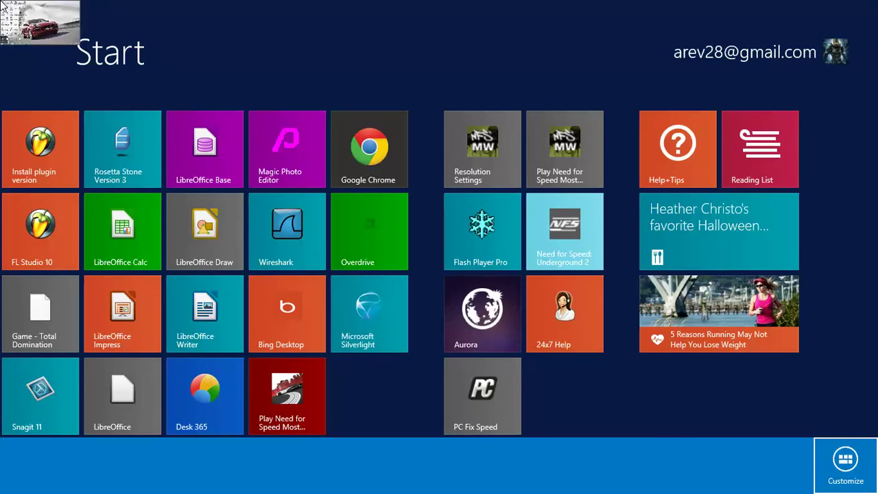
click(14, 13)
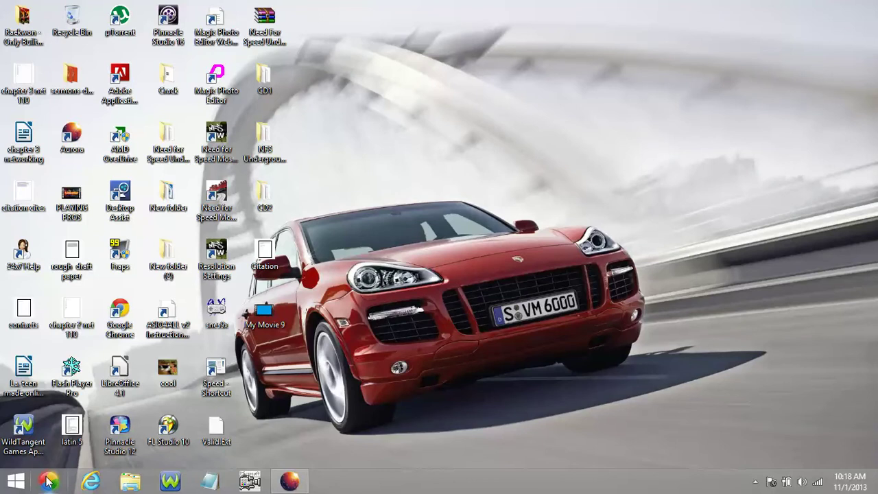
Open the Desk 365 launcher panel and run its one-key Accelerate option
click(48, 481)
click(50, 485)
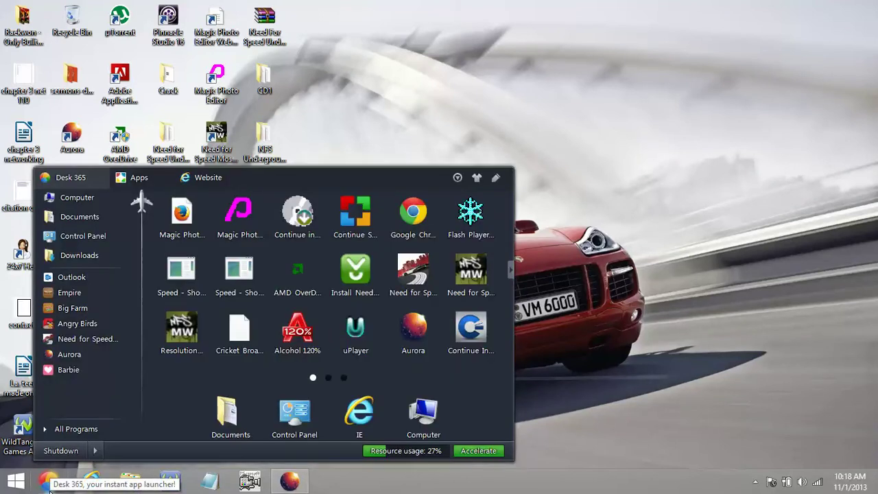
click(486, 450)
click(486, 450)
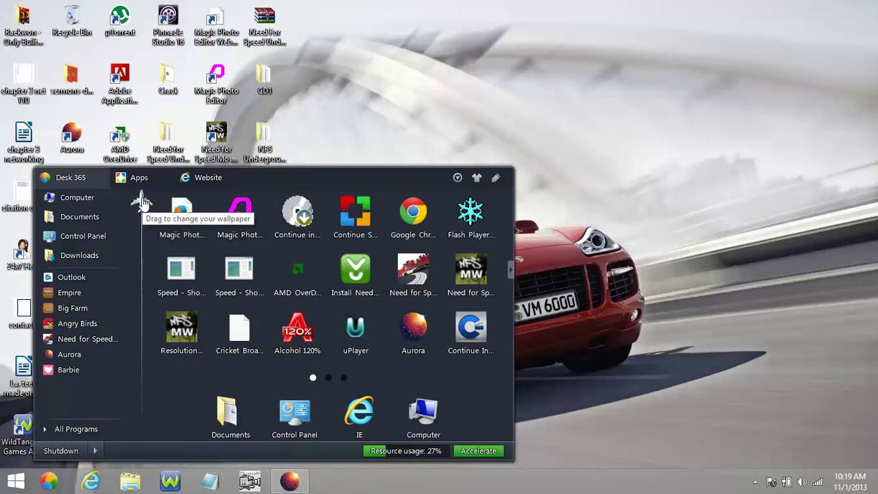
Cycle wallpapers with the airplane icon until the palm-tree beach appears, then dismiss the launcher
click(142, 203)
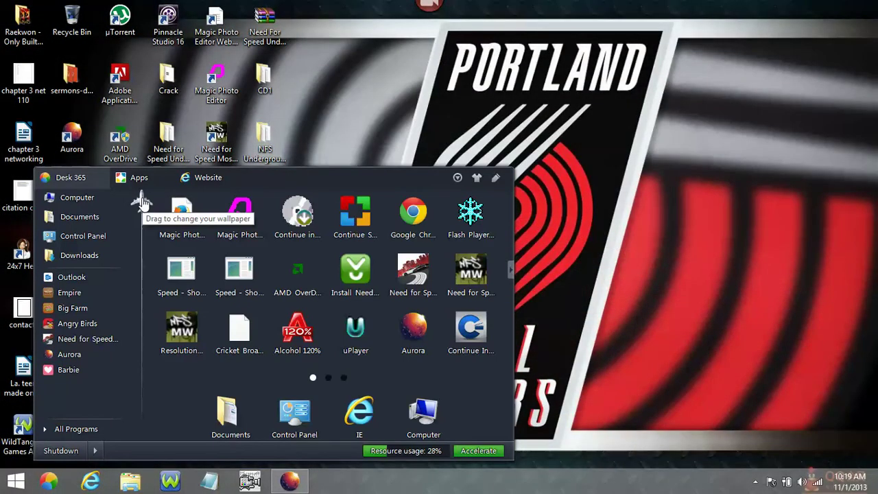
click(142, 203)
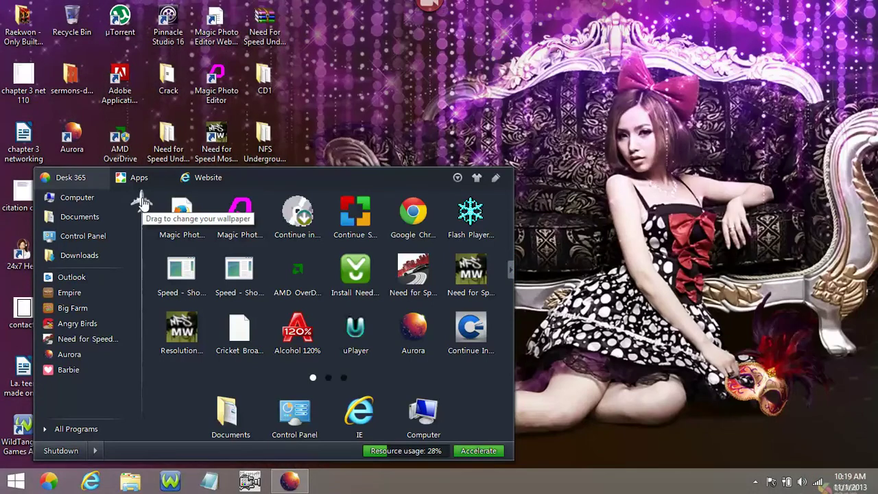
click(142, 202)
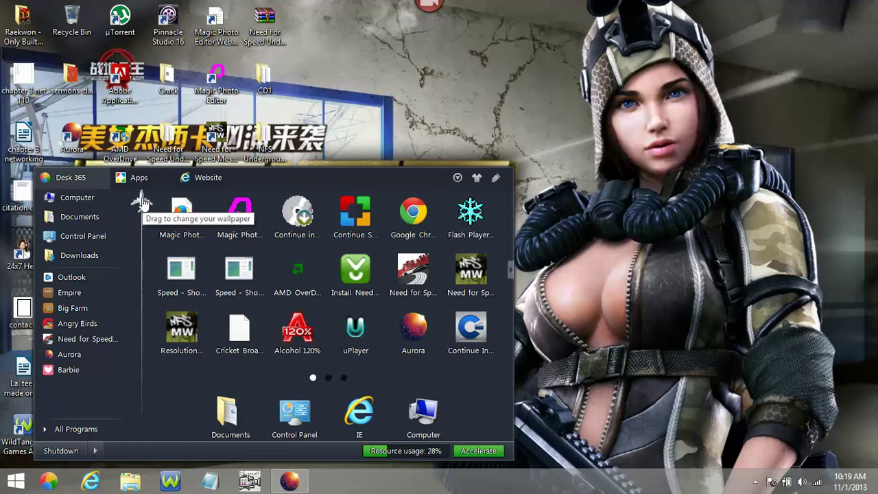
click(141, 202)
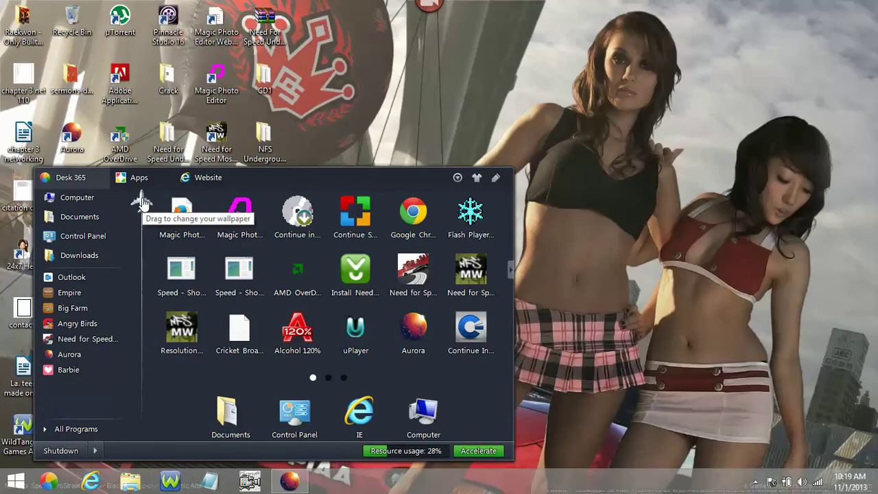
click(142, 202)
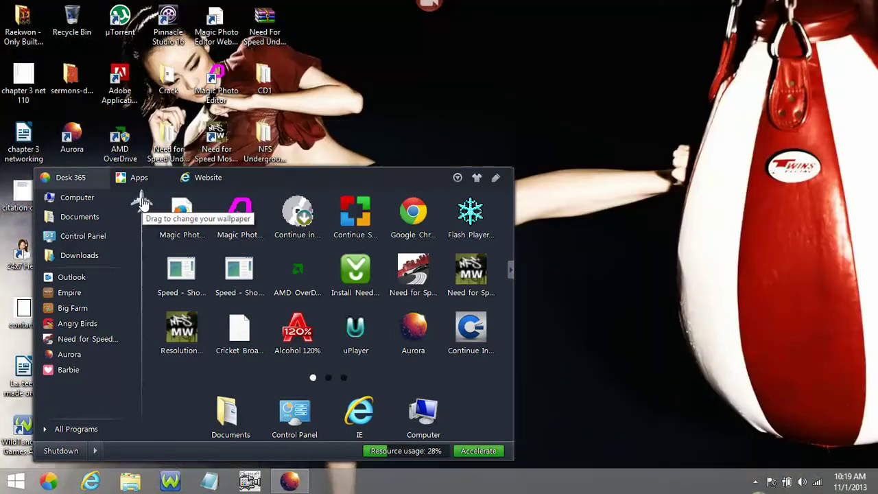
click(142, 202)
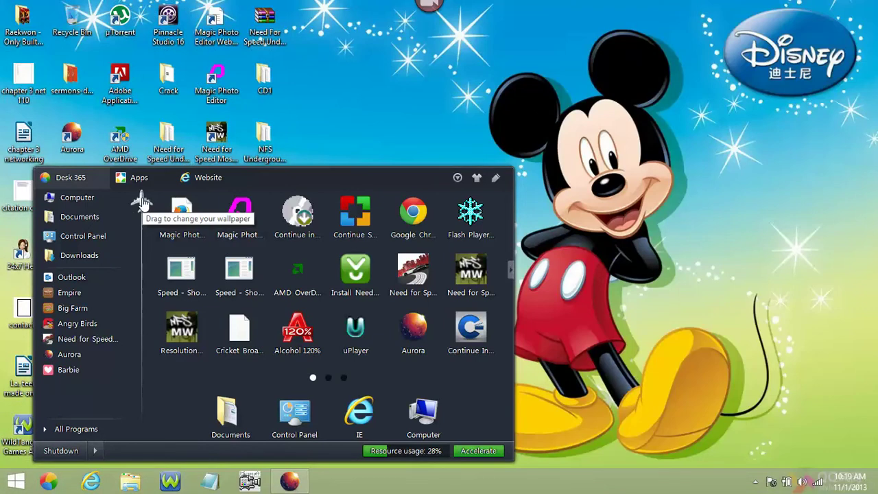
click(142, 202)
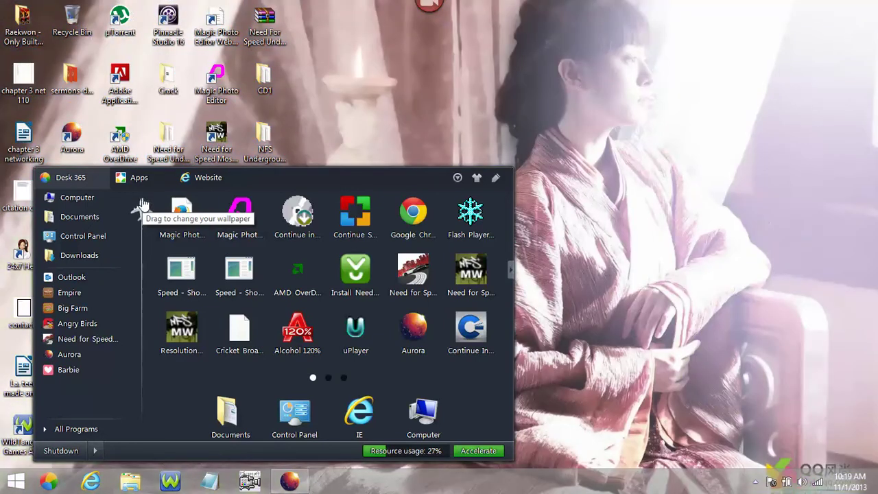
click(142, 202)
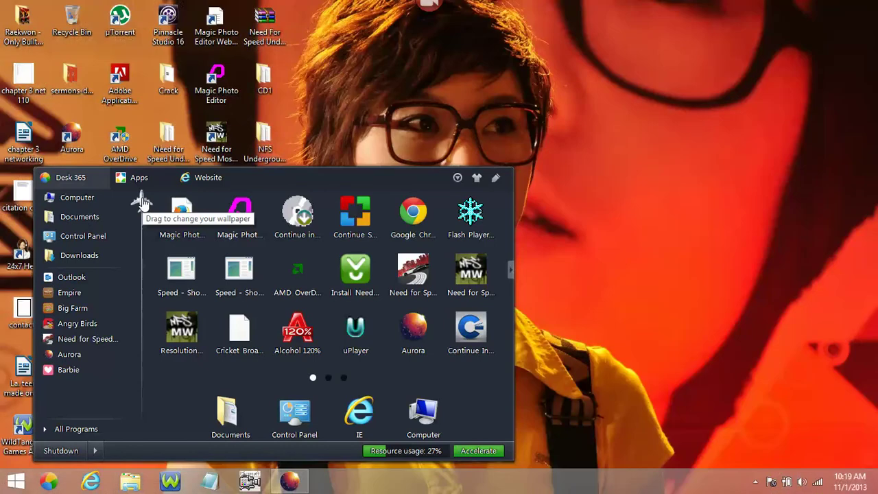
click(142, 203)
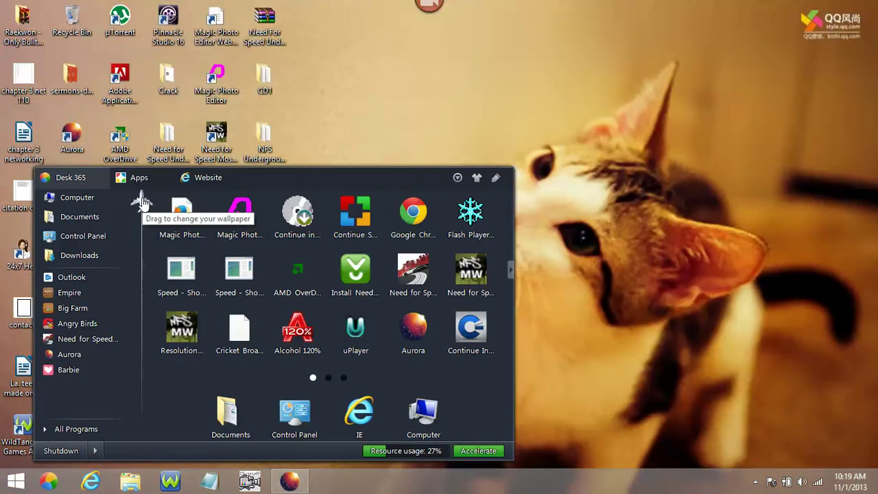
click(142, 203)
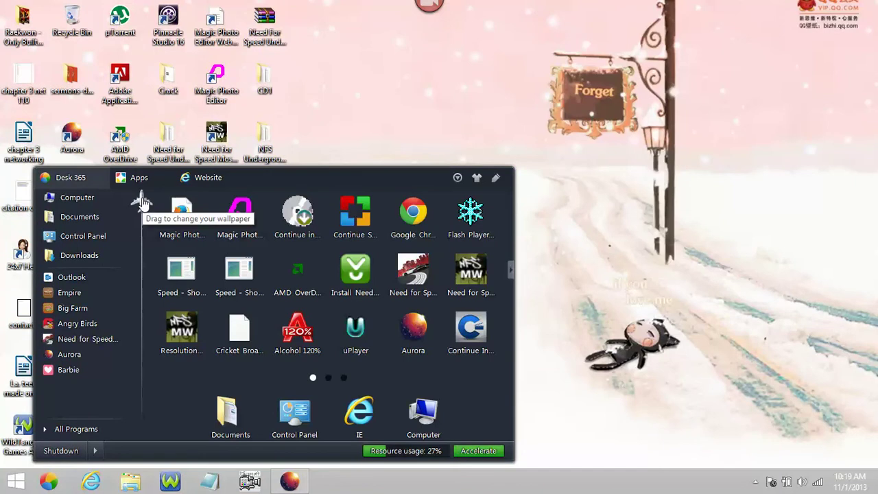
click(142, 202)
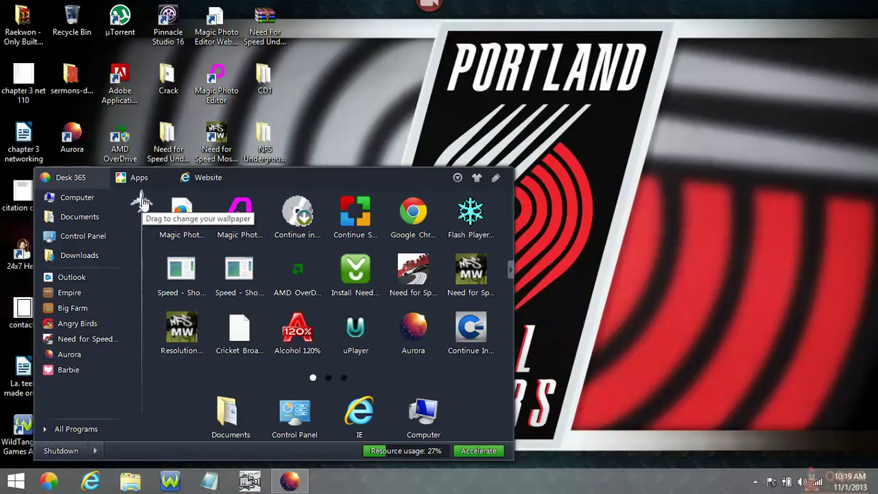
click(142, 202)
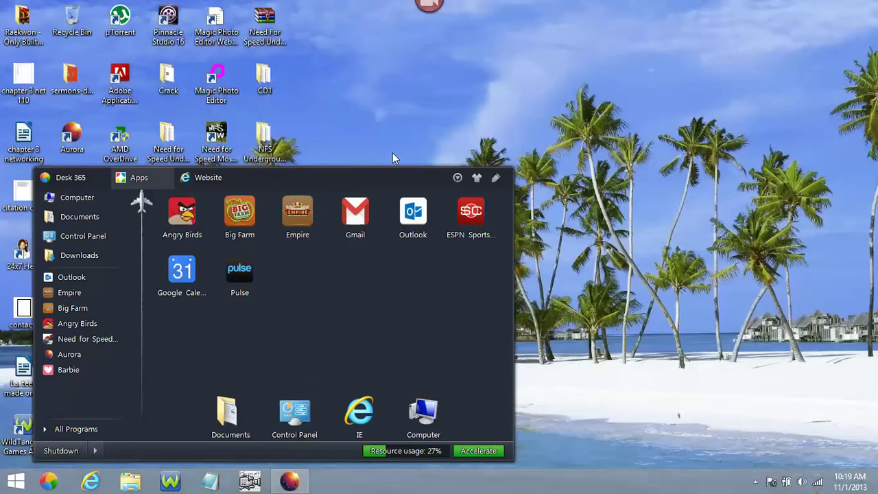
click(392, 152)
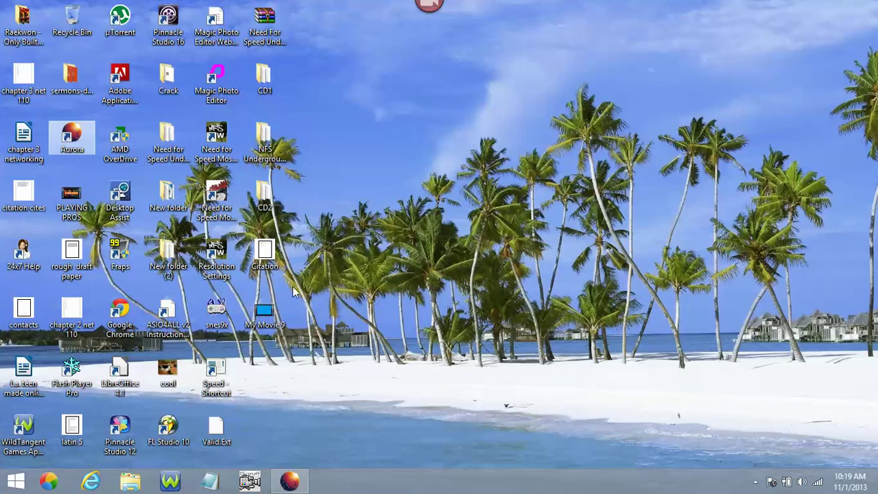
click(289, 482)
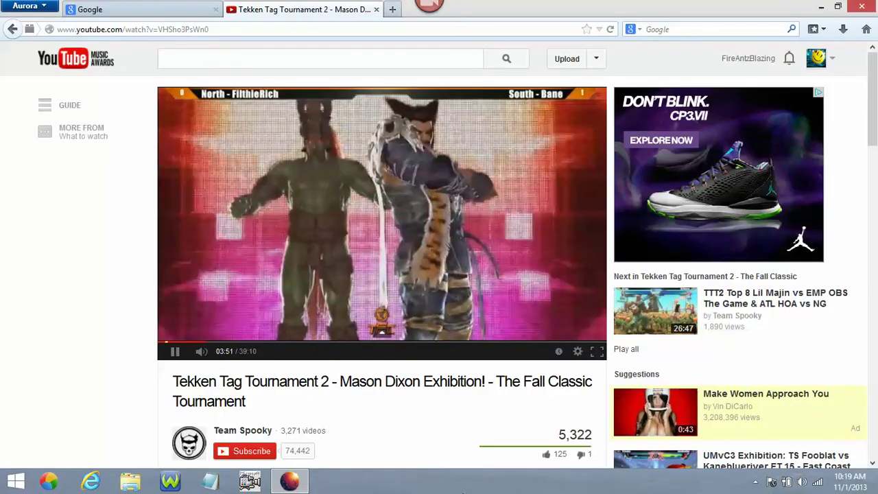
Open Aurora's main menu over the YouTube Tekken Tag Tournament 2 page
mouse_move(382, 212)
click(44, 7)
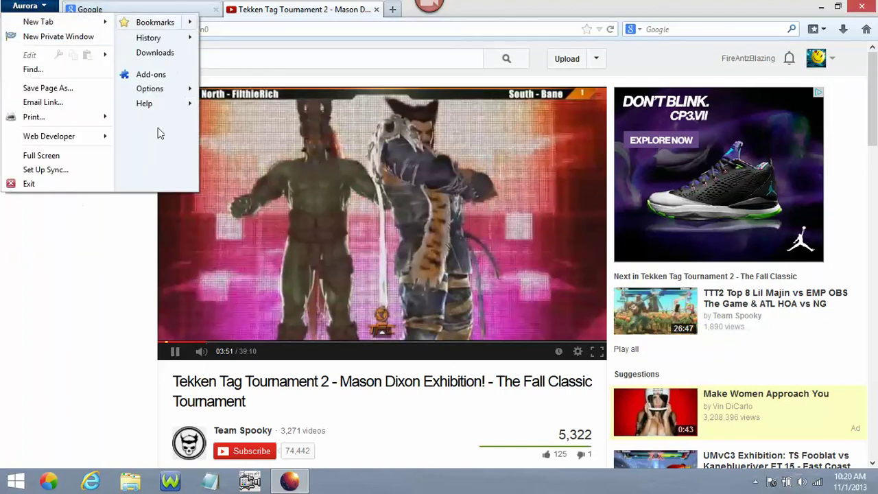
mouse_move(155, 22)
click(113, 304)
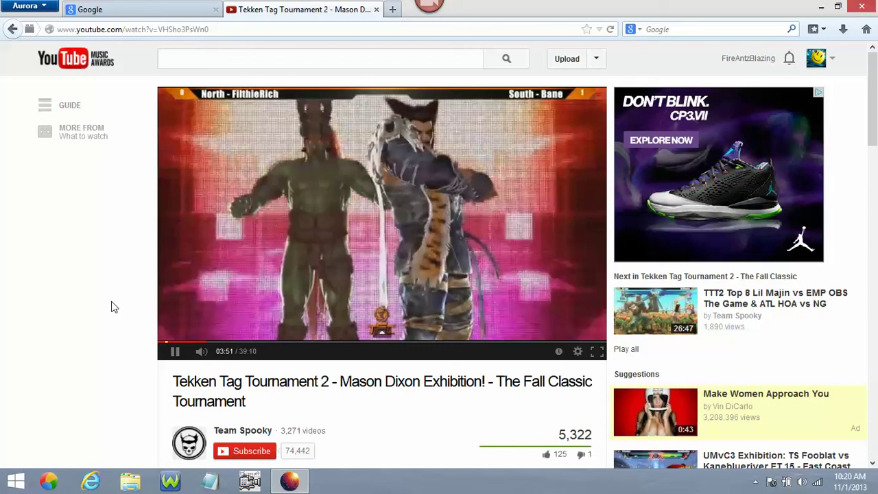
click(253, 59)
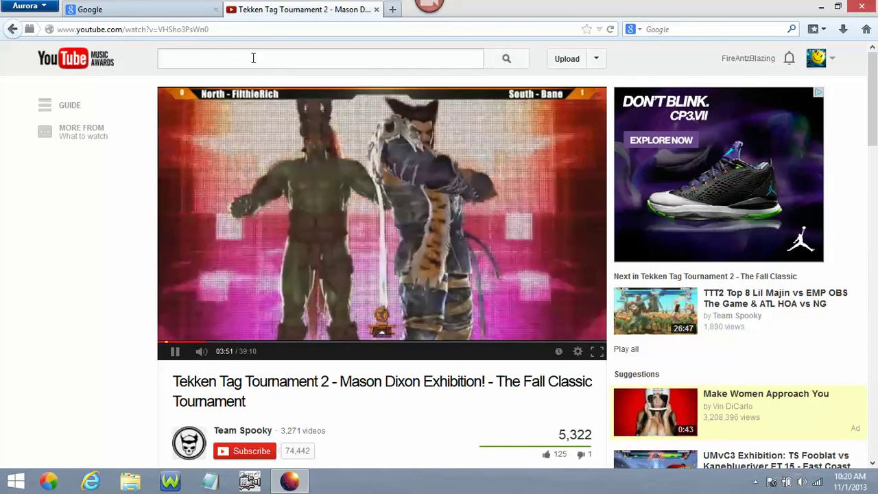